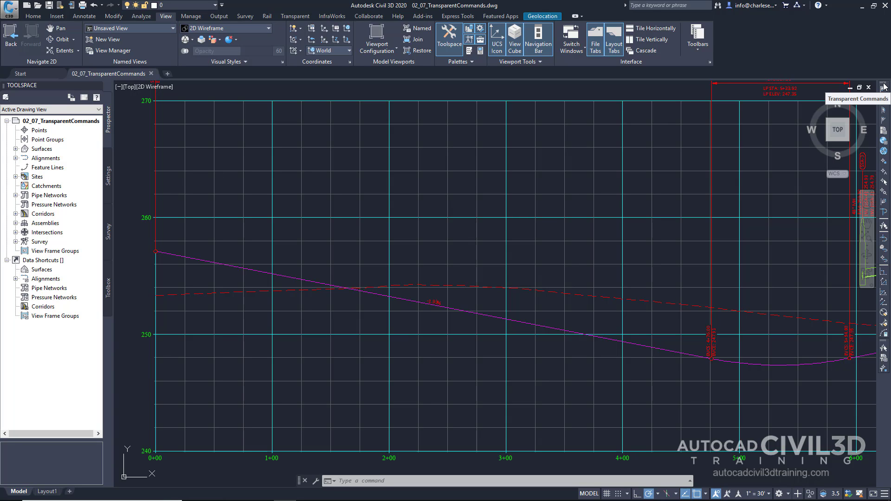
Start the LINE command with L and zoom out so both plan and profile views show.
{"action": "type", "text": "L"}
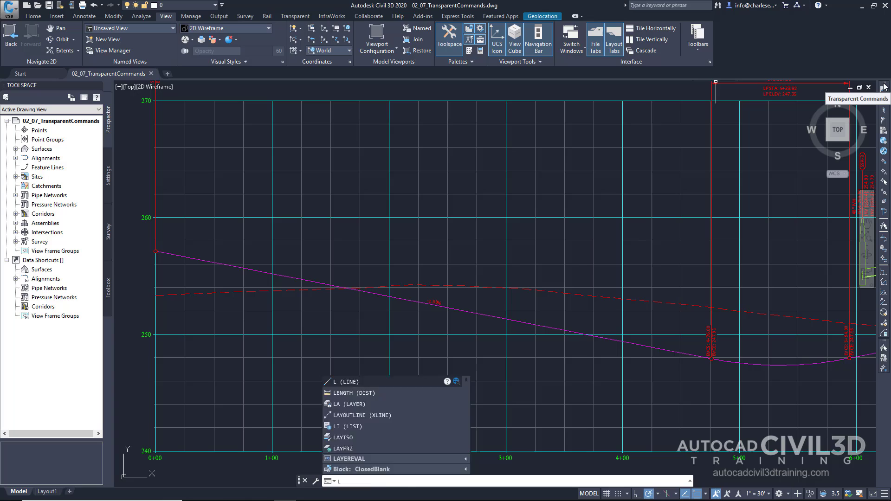
{"action": "key", "text": "Return"}
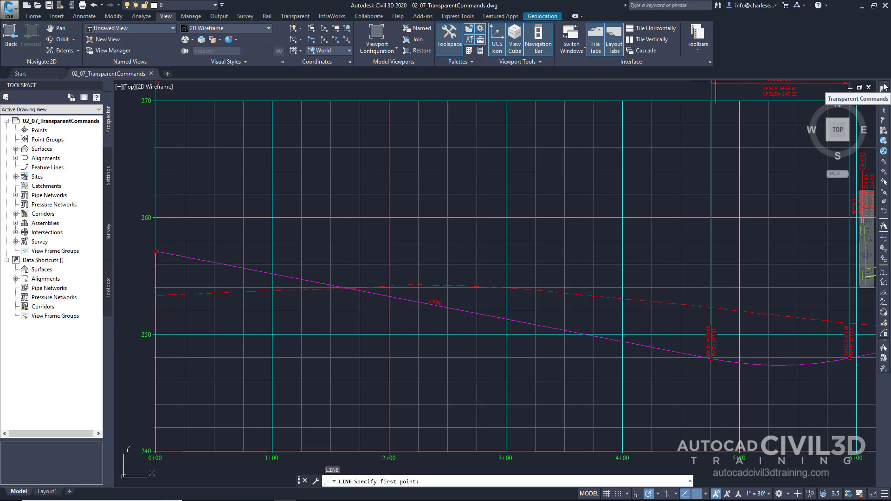
{"action": "scroll", "coordinate": [349, 178], "scroll_direction": "down", "scroll_amount": 5}
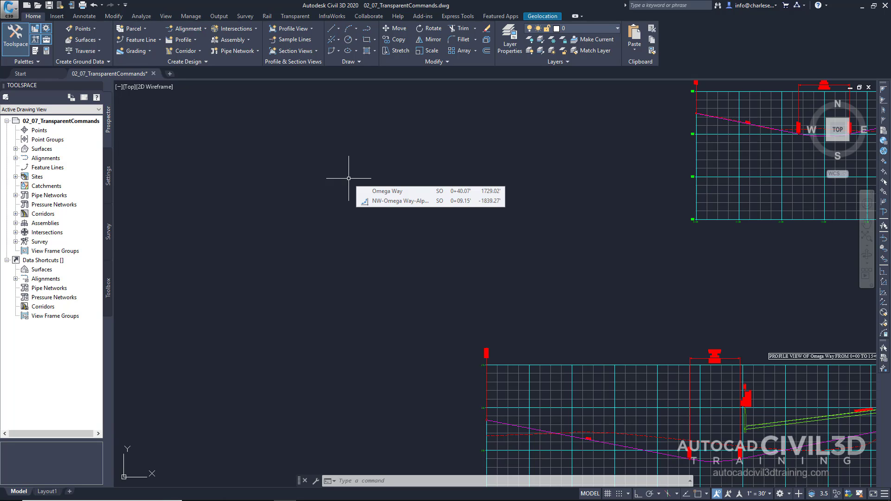
Try a LINE using the Bearing Distance transparent command from a picked point, then centre the Omega Way profile view.
{"action": "type", "text": "l"}
{"action": "key", "text": "Return"}
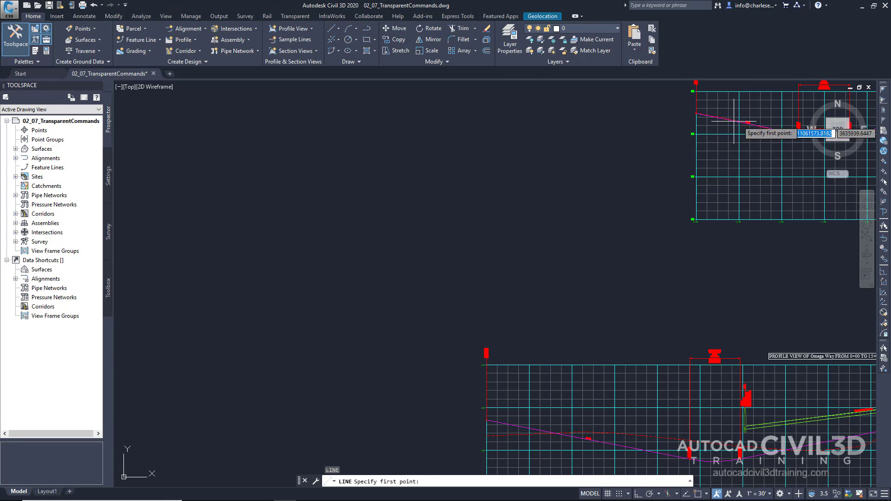
{"action": "left_click", "coordinate": [884, 101]}
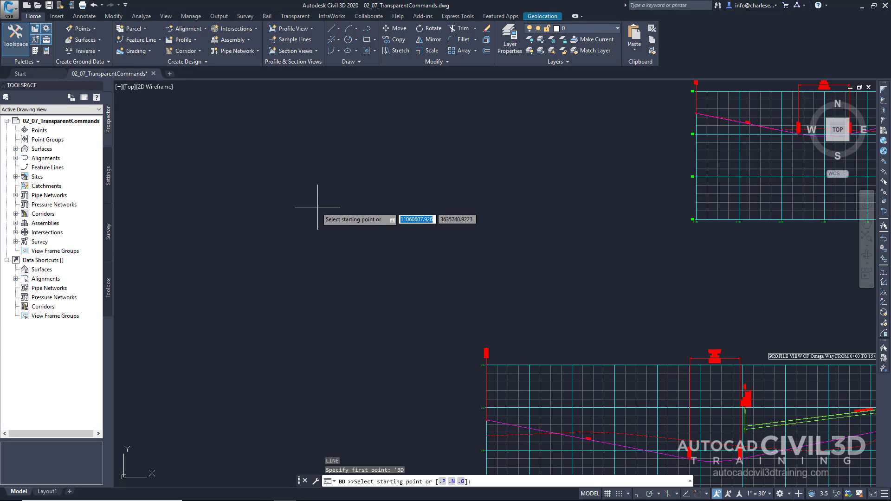
{"action": "left_click", "coordinate": [264, 194]}
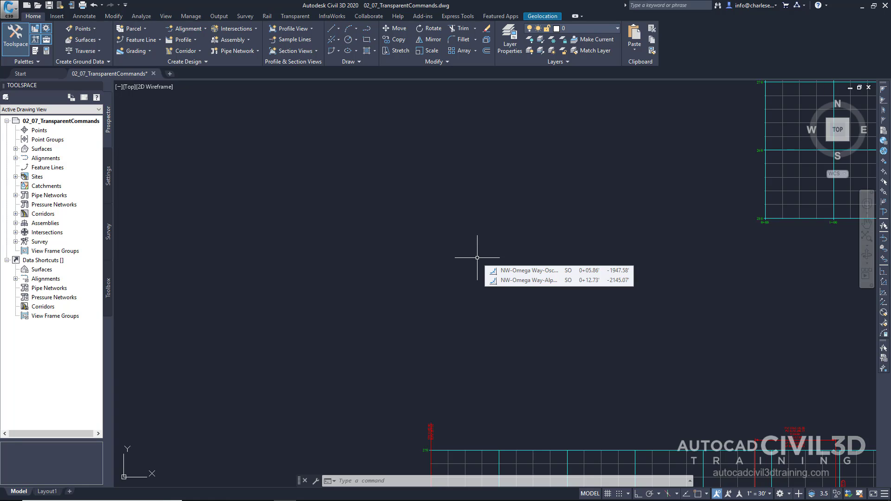
{"action": "mouse_move", "coordinate": [487, 264]}
{"action": "middle_mouse_down"}
{"action": "mouse_move", "coordinate": [468, 245]}
{"action": "mouse_move", "coordinate": [509, 326]}
{"action": "mouse_move", "coordinate": [447, 249]}
{"action": "mouse_move", "coordinate": [487, 302]}
{"action": "mouse_move", "coordinate": [473, 284]}
{"action": "middle_mouse_up"}
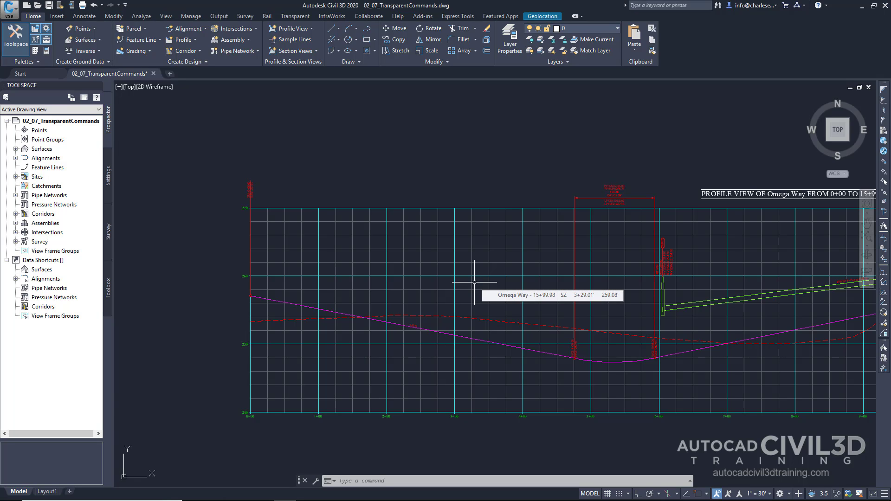
Start a LINE with Profile Station from Plan, first point at station 1+26, elevation 250 in Omega Way.
{"action": "type", "text": "l"}
{"action": "key", "text": "Return"}
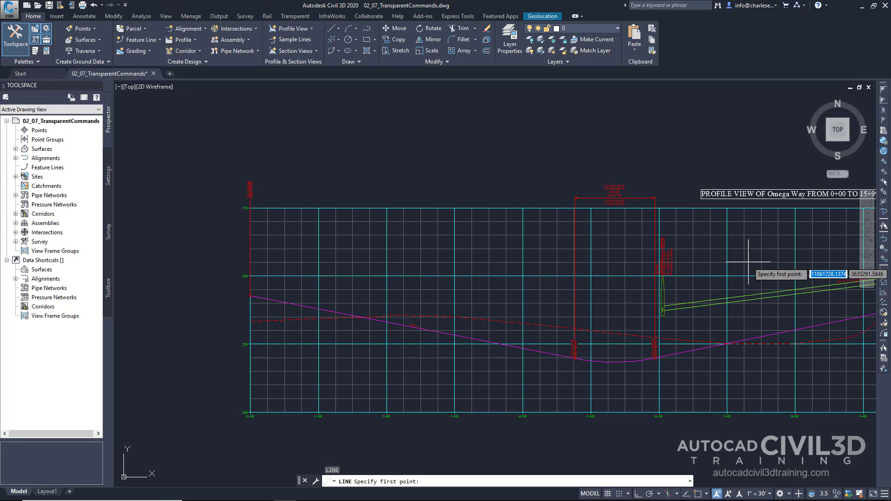
{"action": "left_click", "coordinate": [884, 240]}
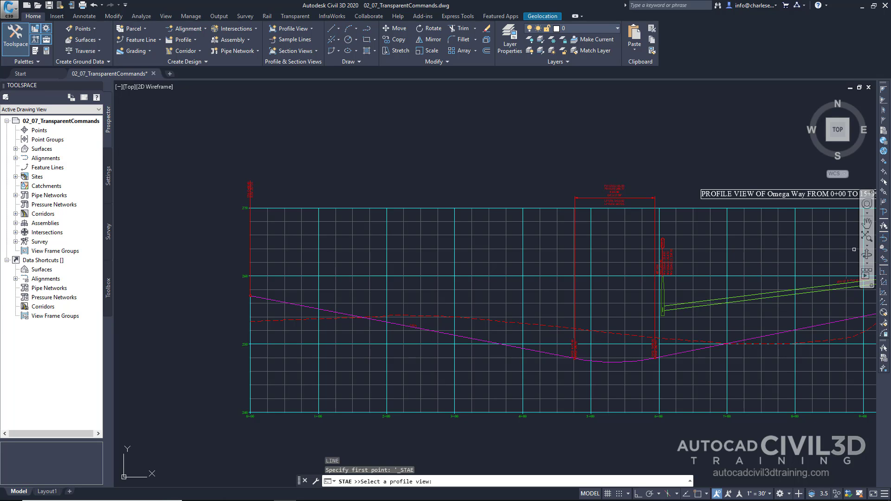
{"action": "scroll", "coordinate": [374, 333], "scroll_direction": "up", "scroll_amount": 2}
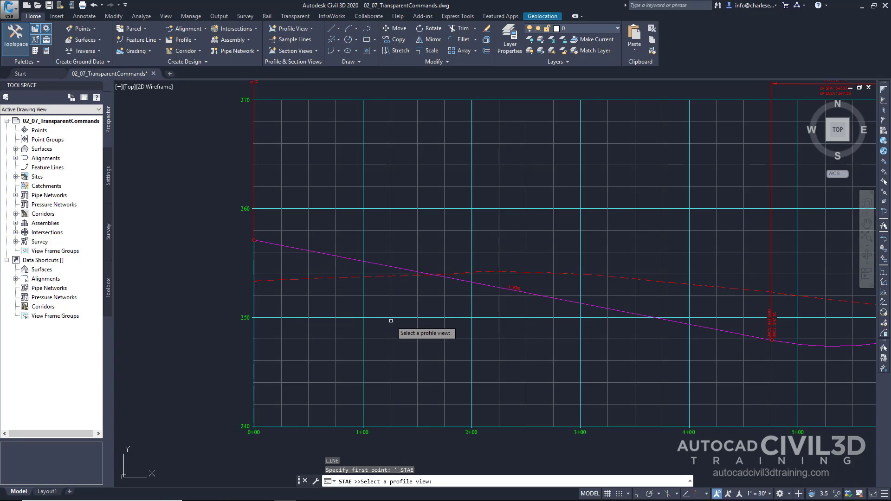
{"action": "left_click", "coordinate": [383, 317]}
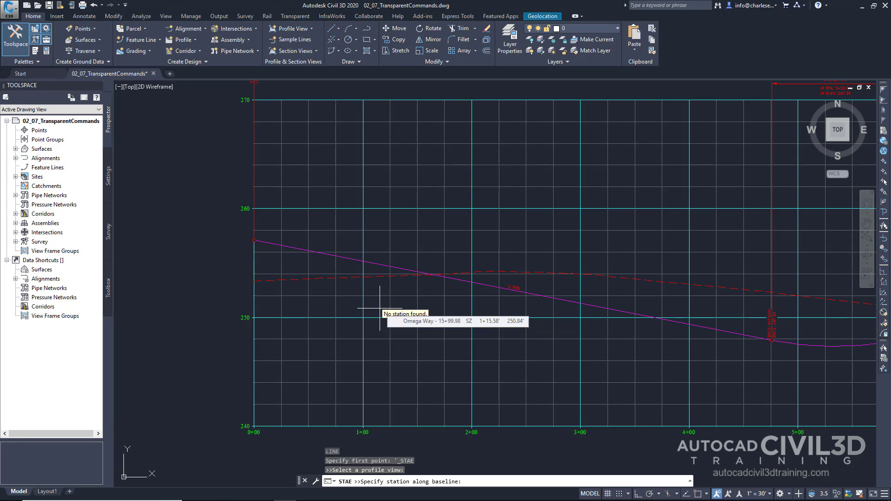
{"action": "type", "text": "126"}
{"action": "key", "text": "Return"}
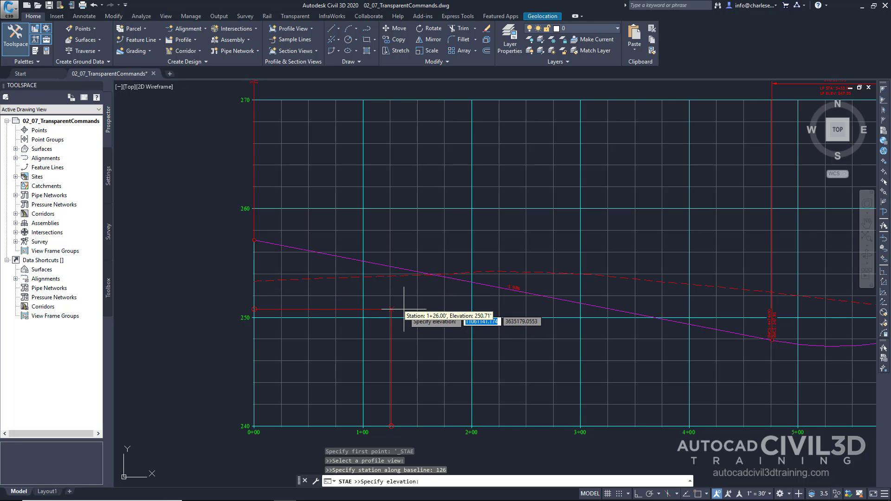
{"action": "type", "text": "250"}
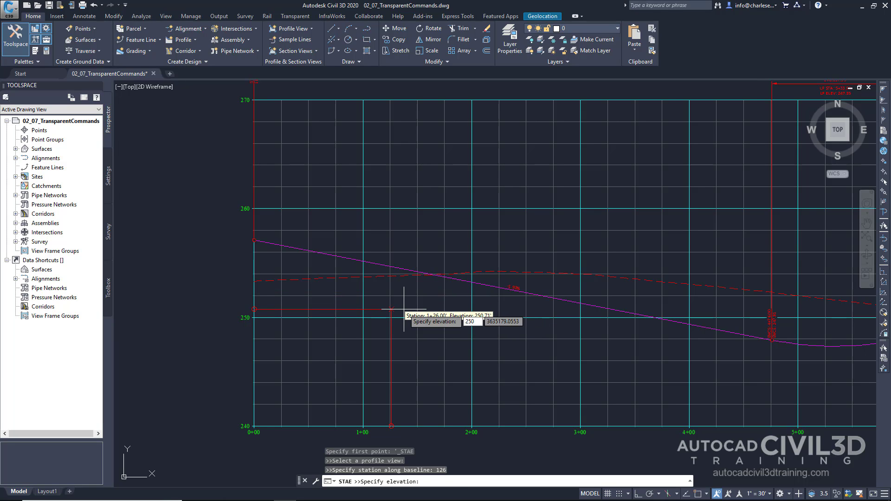
{"action": "key", "text": "Return"}
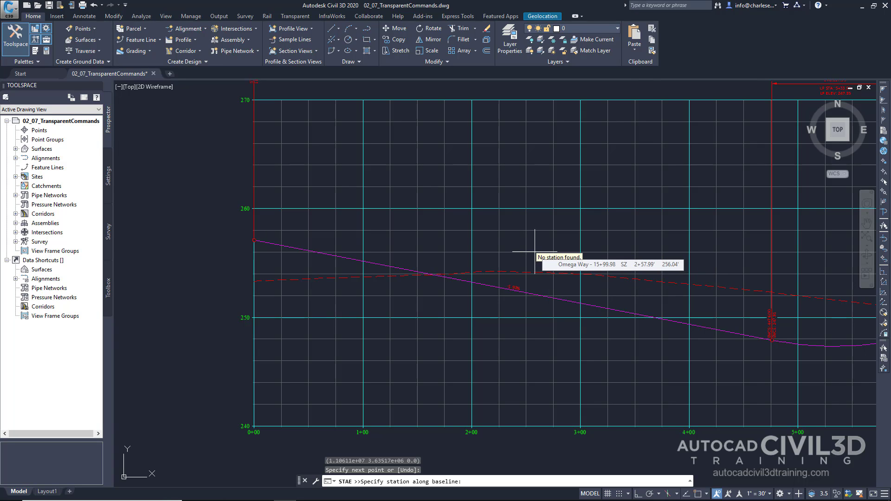
Add the line's next point at station 2+00, elevation 262.
{"action": "type", "text": "200"}
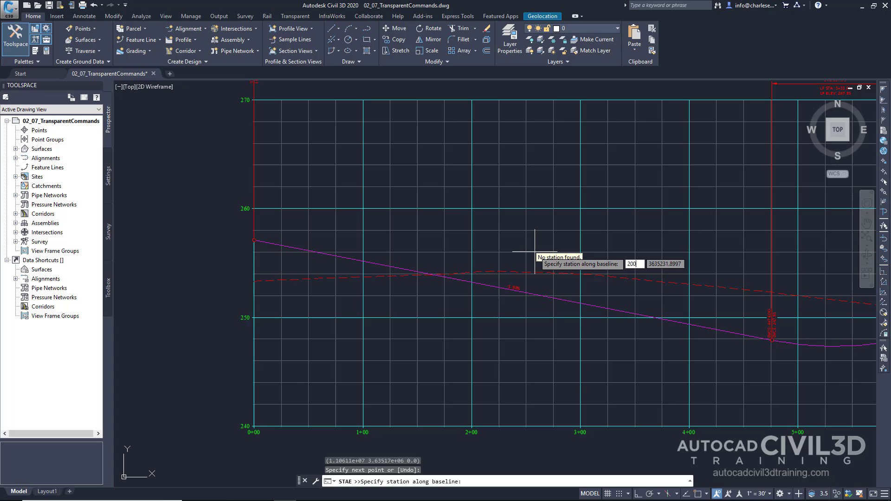
{"action": "key", "text": "Return"}
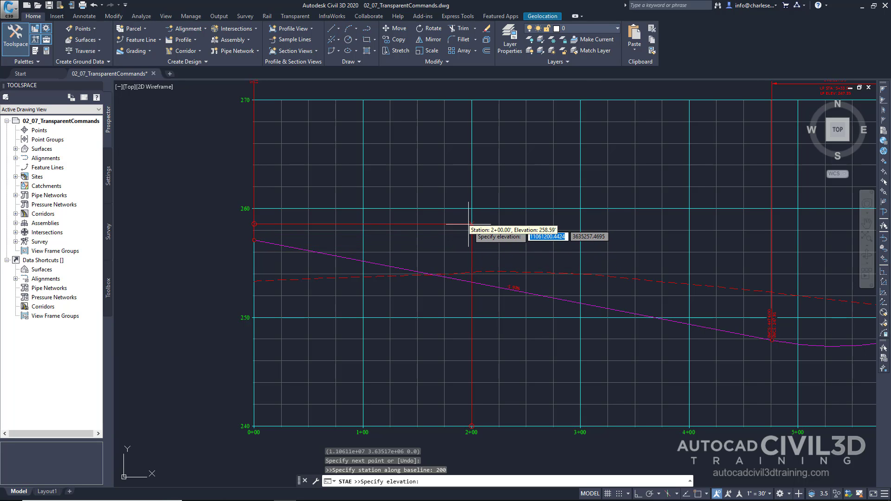
{"action": "type", "text": "262"}
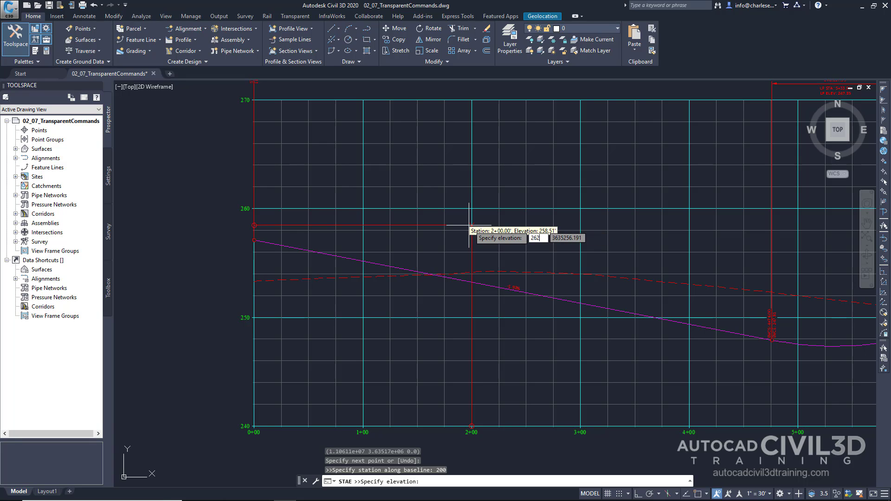
{"action": "key", "text": "Return"}
Rerun 'STAE to extend the line to station 3+00 at elevation 265, then end station entry.
{"action": "type", "text": "'stae"}
{"action": "key", "text": "Return"}
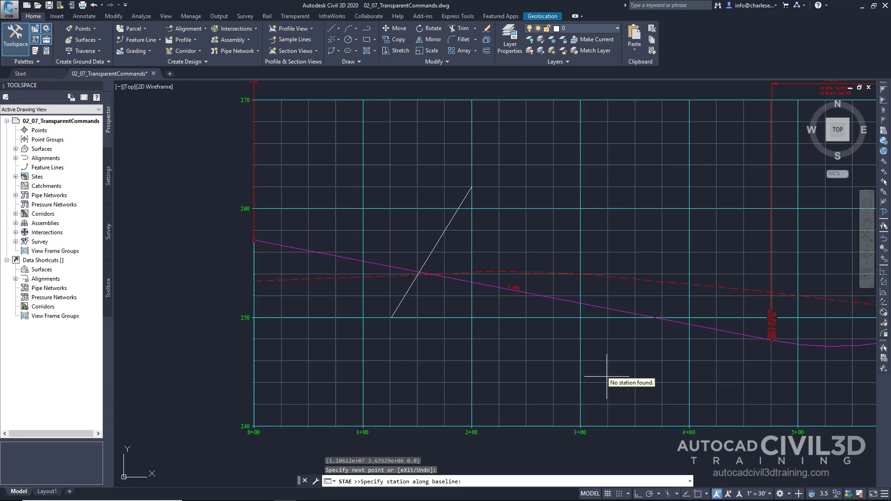
{"action": "type", "text": "300"}
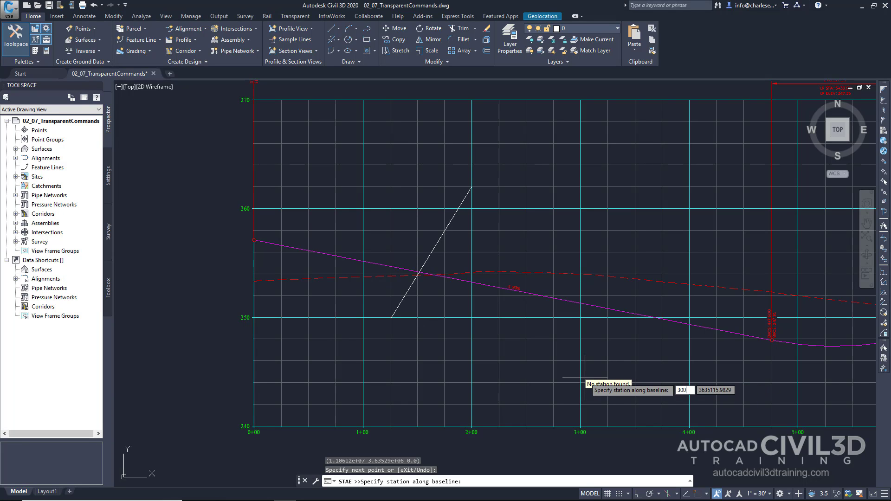
{"action": "key", "text": "Return"}
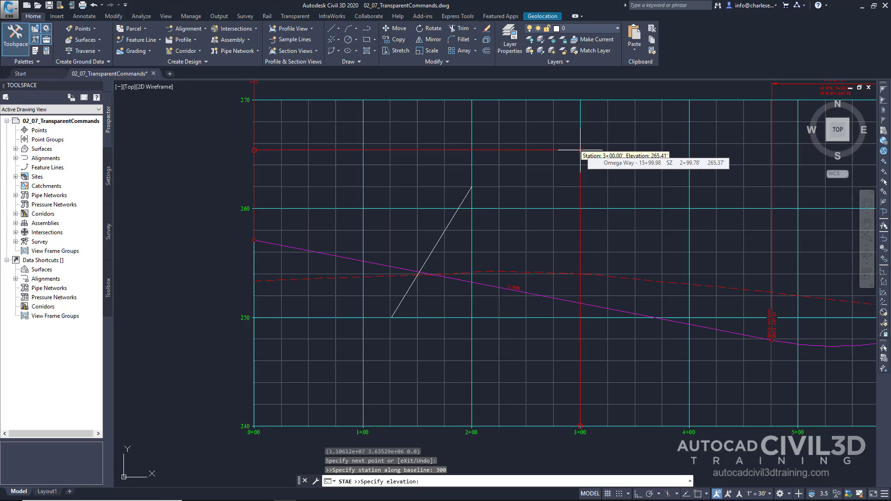
{"action": "type", "text": "2"}
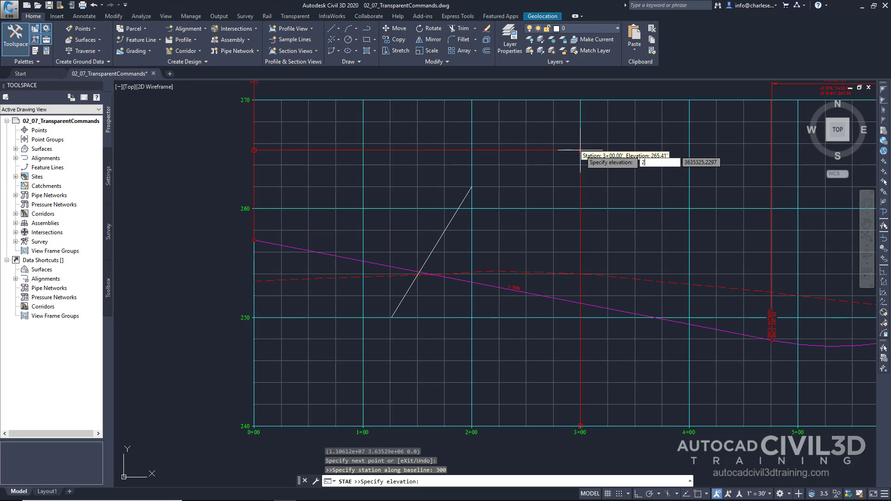
{"action": "type", "text": "65"}
{"action": "key", "text": "Return"}
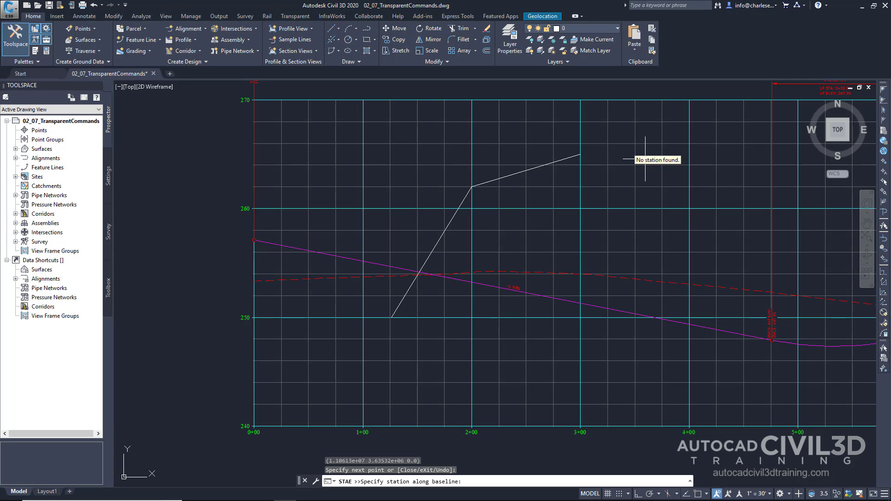
{"action": "key", "text": "Escape"}
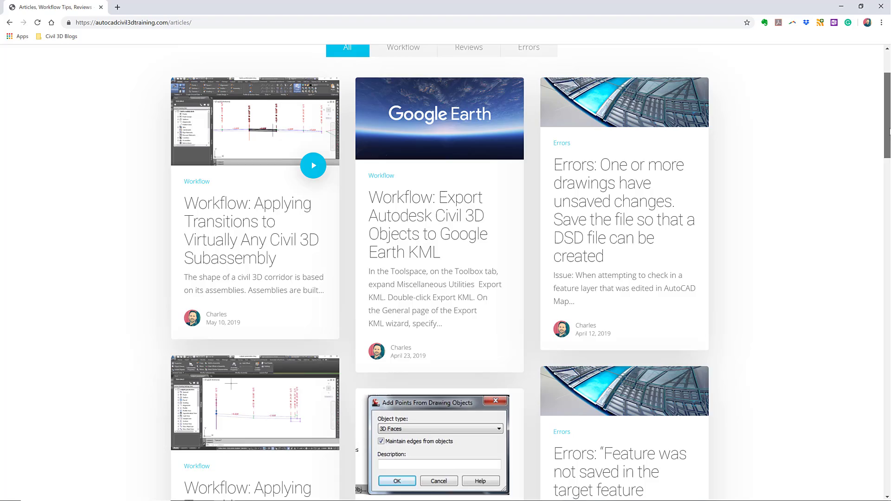
{"action": "scroll", "coordinate": [446, 273], "scroll_direction": "down", "scroll_amount": 5}
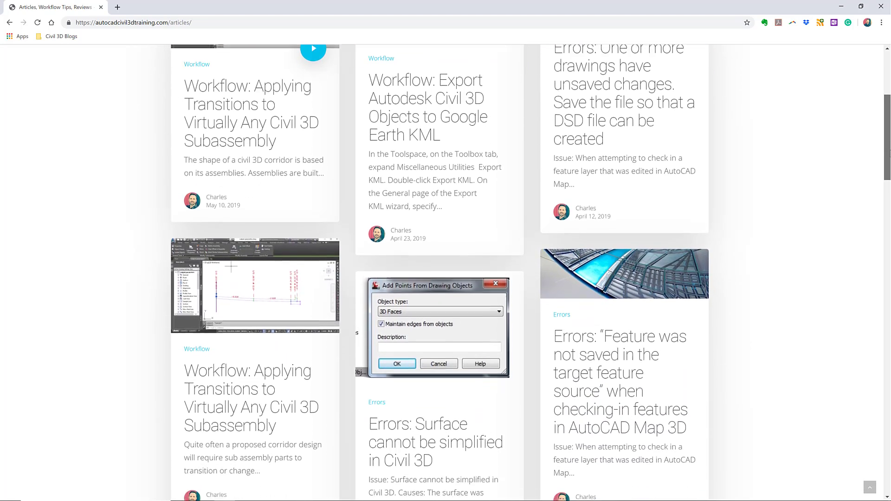